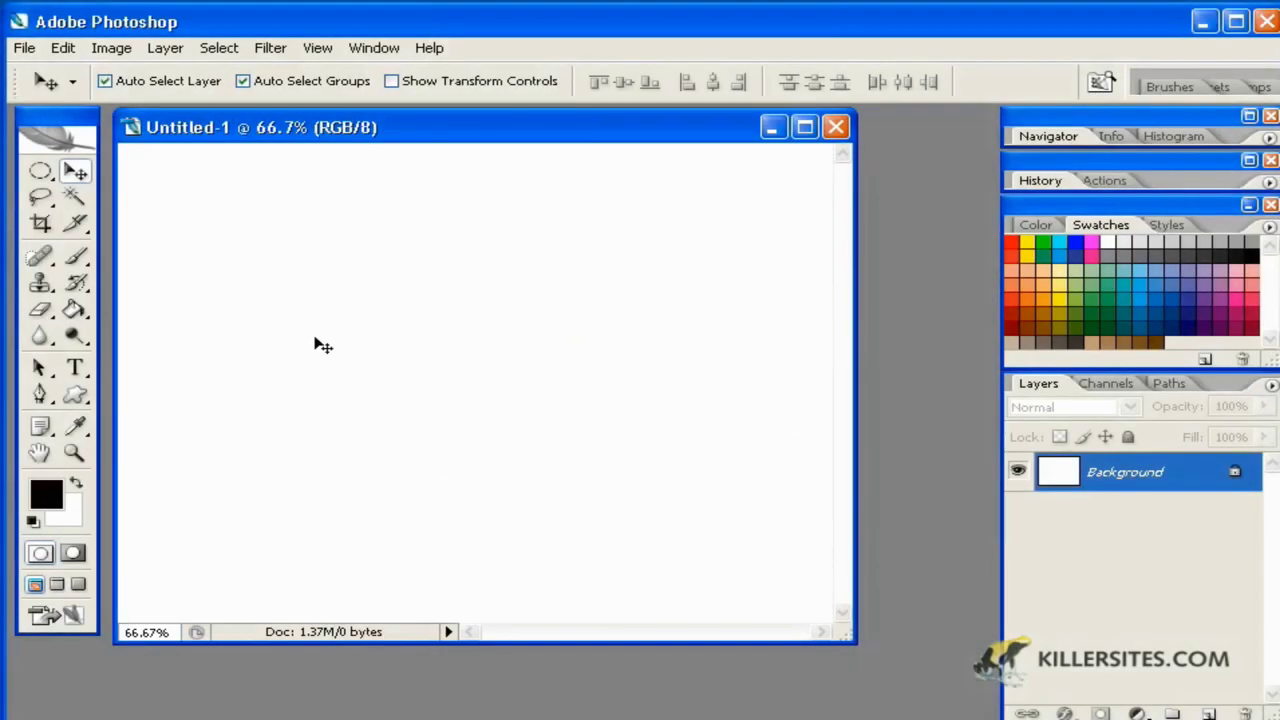
Step: Open the fill-tool flyout under the Paint Bucket to reach the Gradient Tool
click(78, 316)
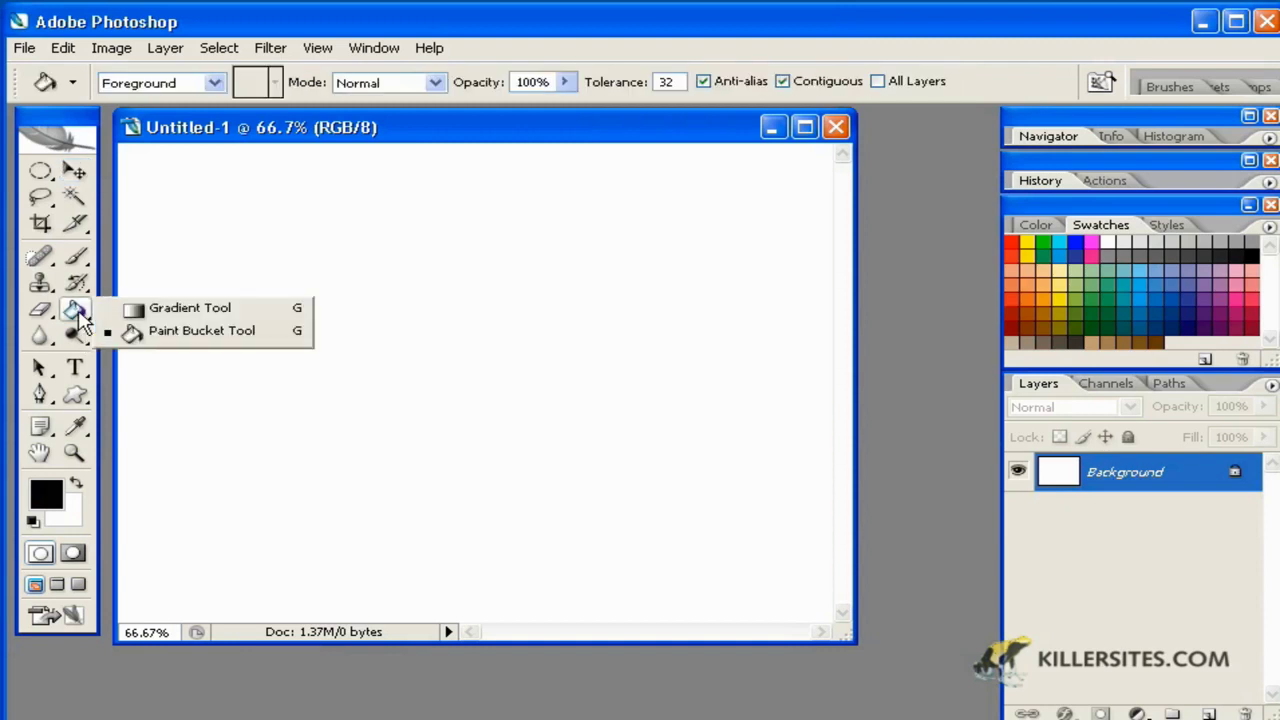
click(185, 310)
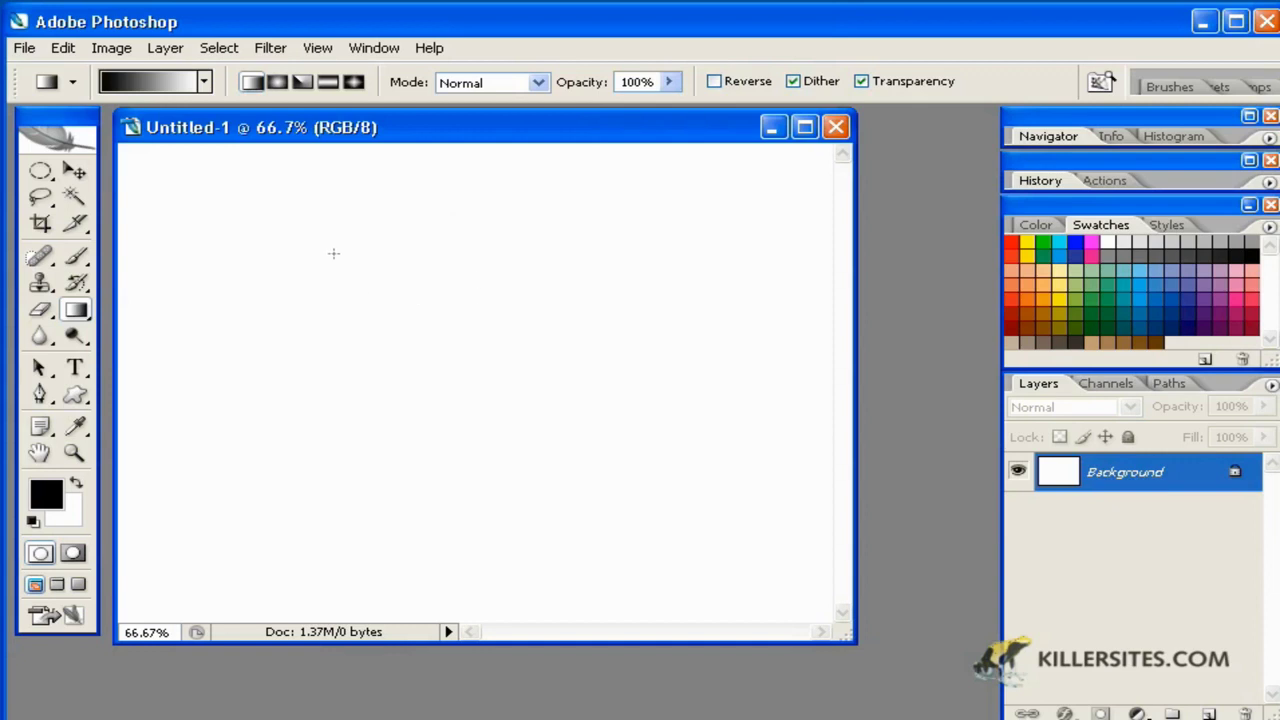
Step: Draw black-to-white linear gradients horizontally, then vertically, finally diagonally from upper left to lower right
key(Tab)
key(Tab)
drag(220, 297, 315, 297)
drag(414, 297, 443, 297)
drag(463, 297, 537, 297)
drag(534, 297, 724, 298)
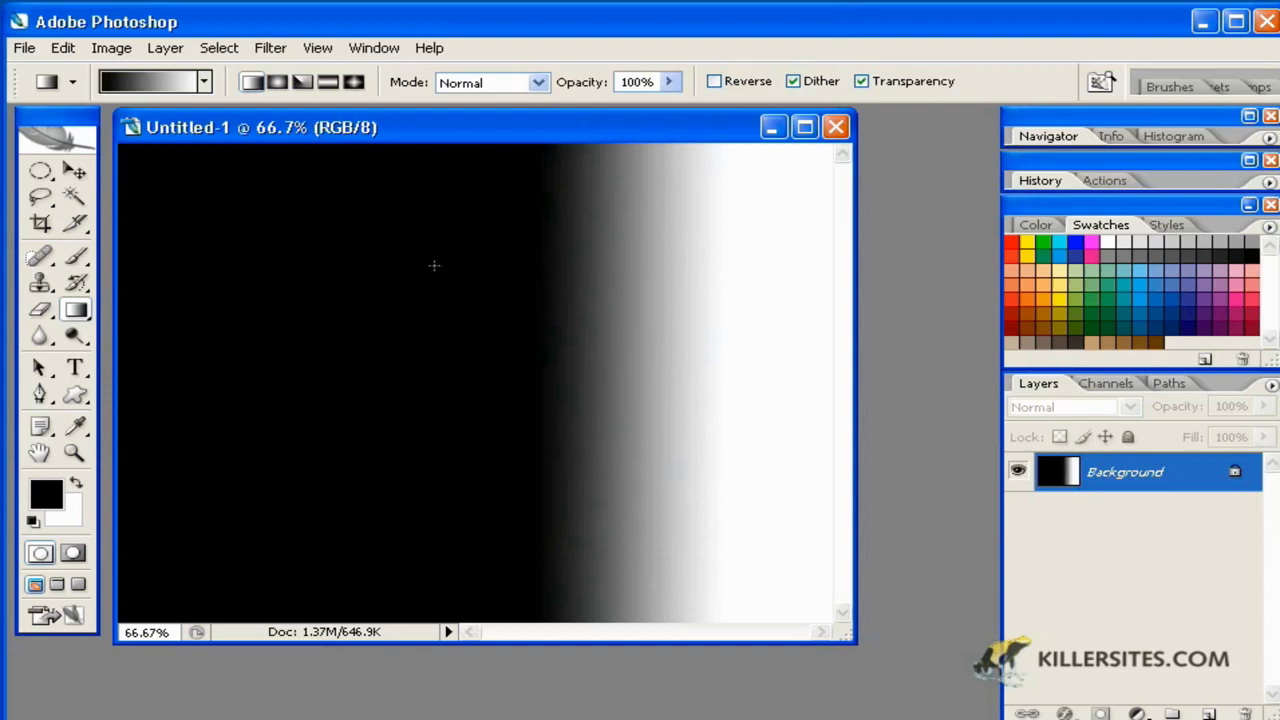
drag(470, 183, 474, 561)
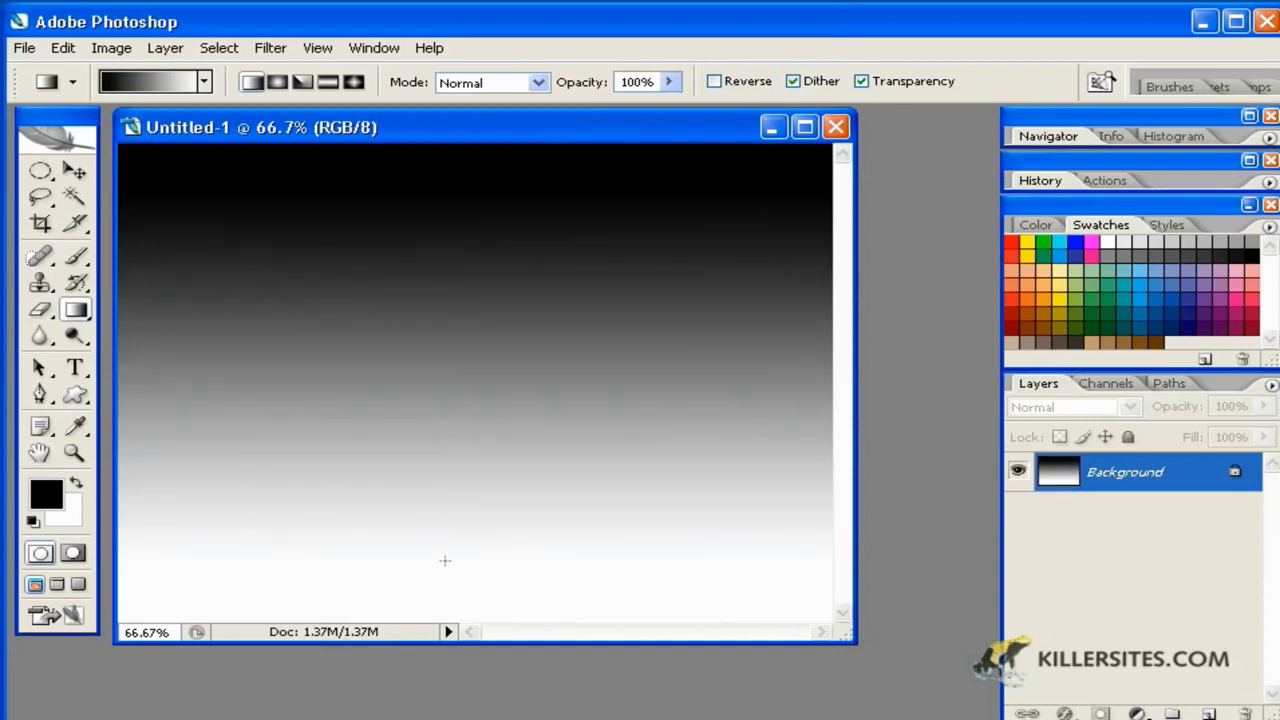
drag(242, 220, 629, 521)
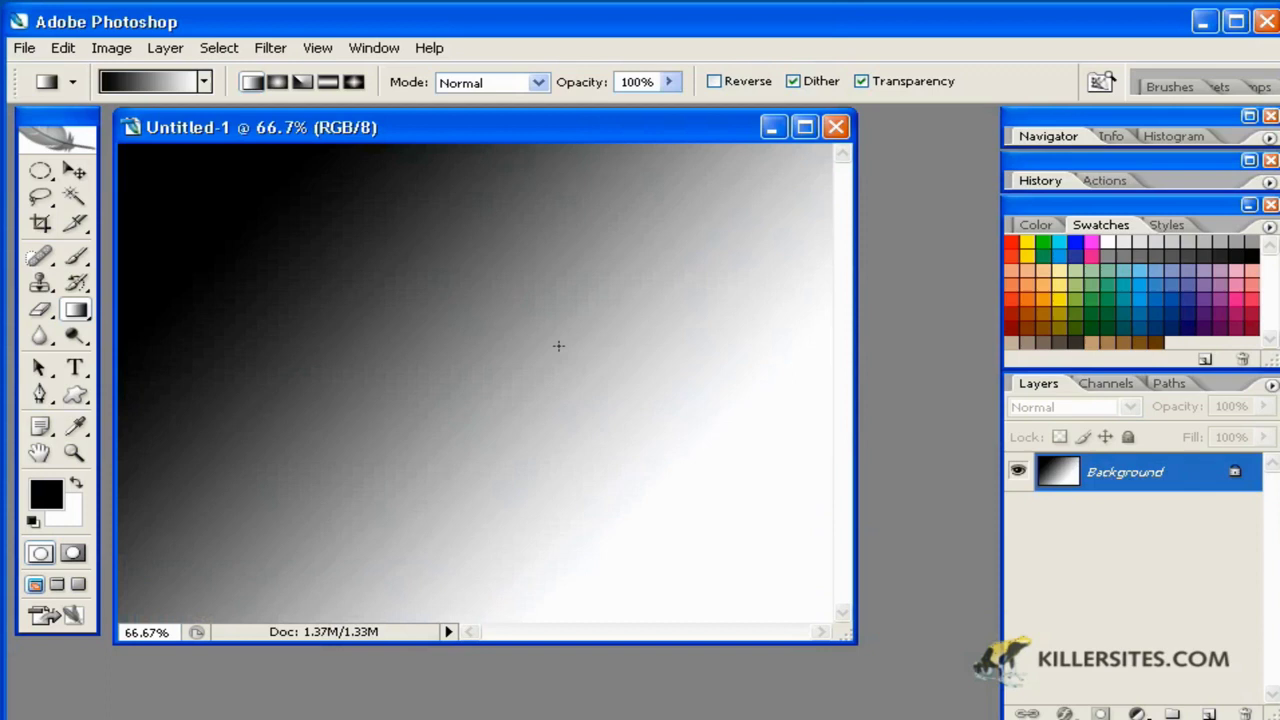
Step: Draw several radial gradients, then enable Reverse and drag from upper right toward lower left
click(278, 81)
drag(557, 336, 317, 545)
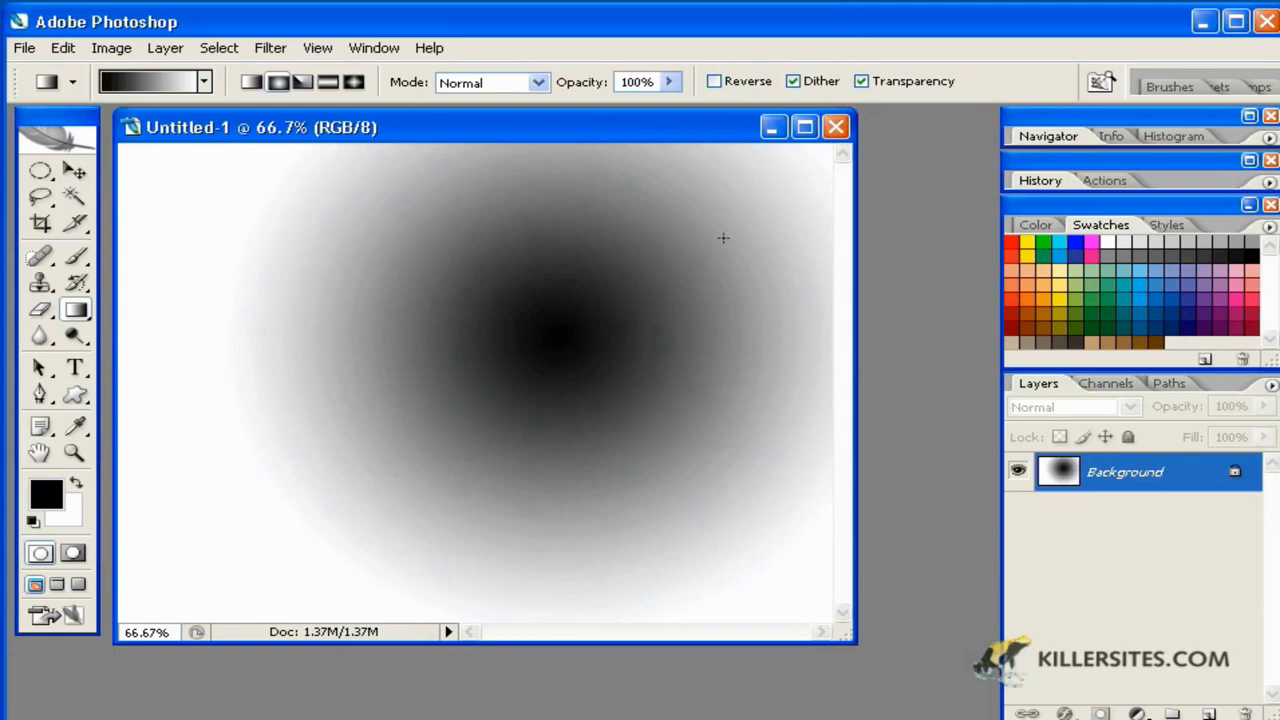
drag(680, 286, 178, 540)
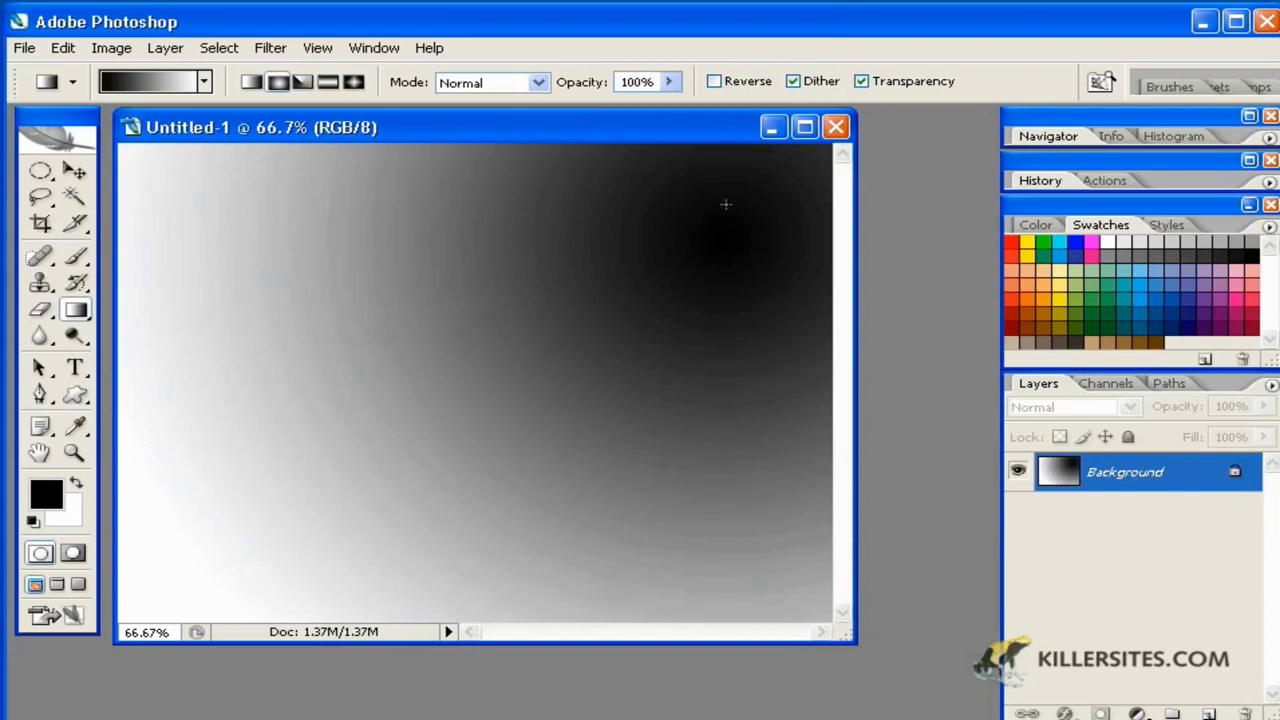
drag(709, 262, 680, 288)
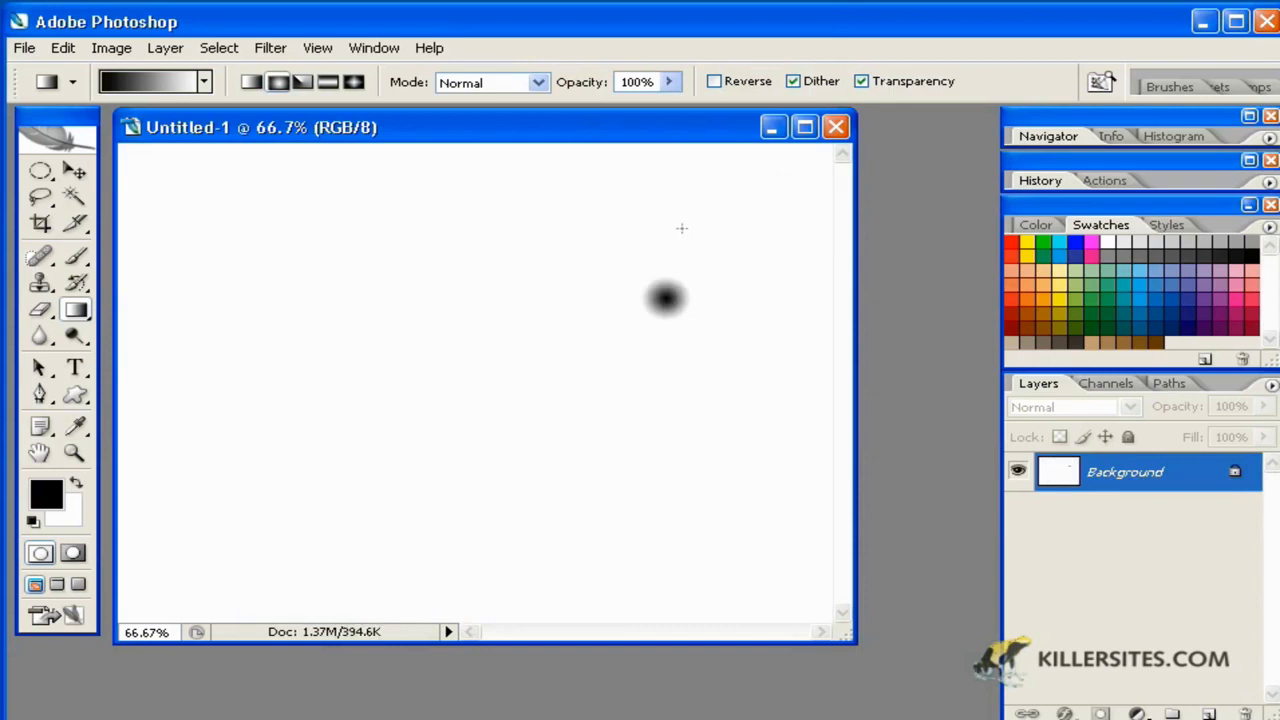
drag(682, 228, 480, 323)
drag(578, 330, 246, 480)
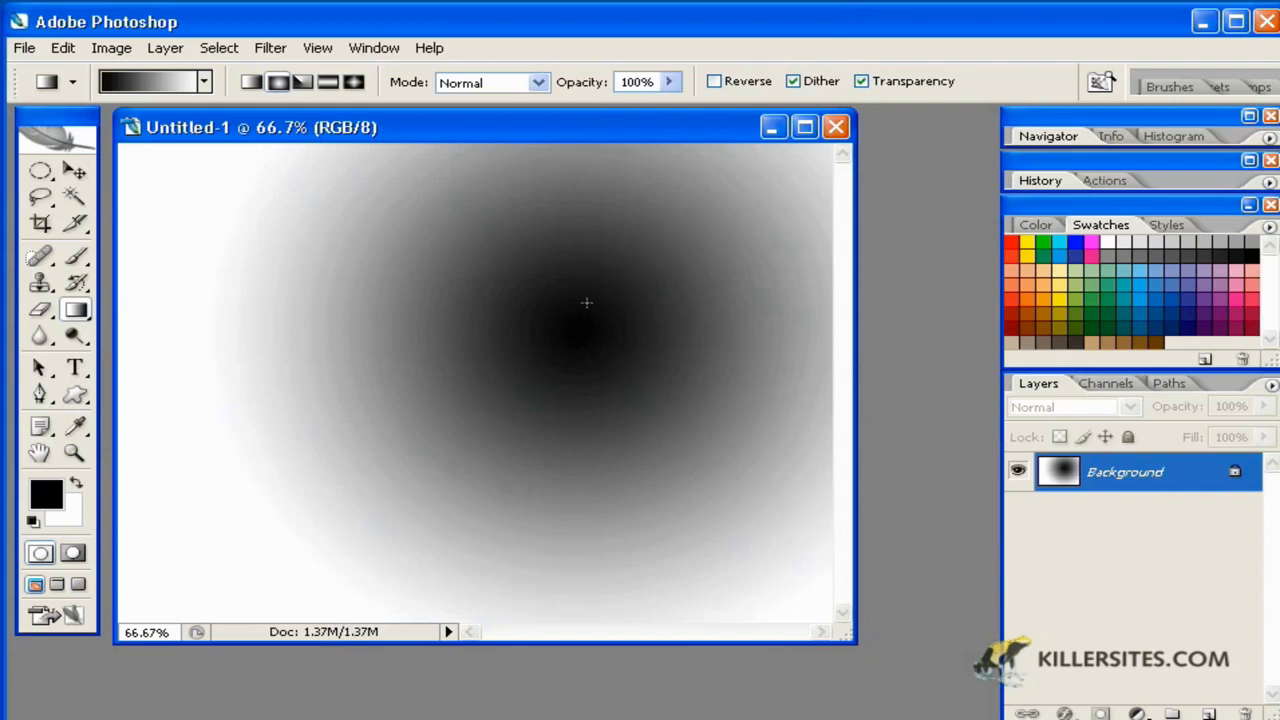
click(714, 81)
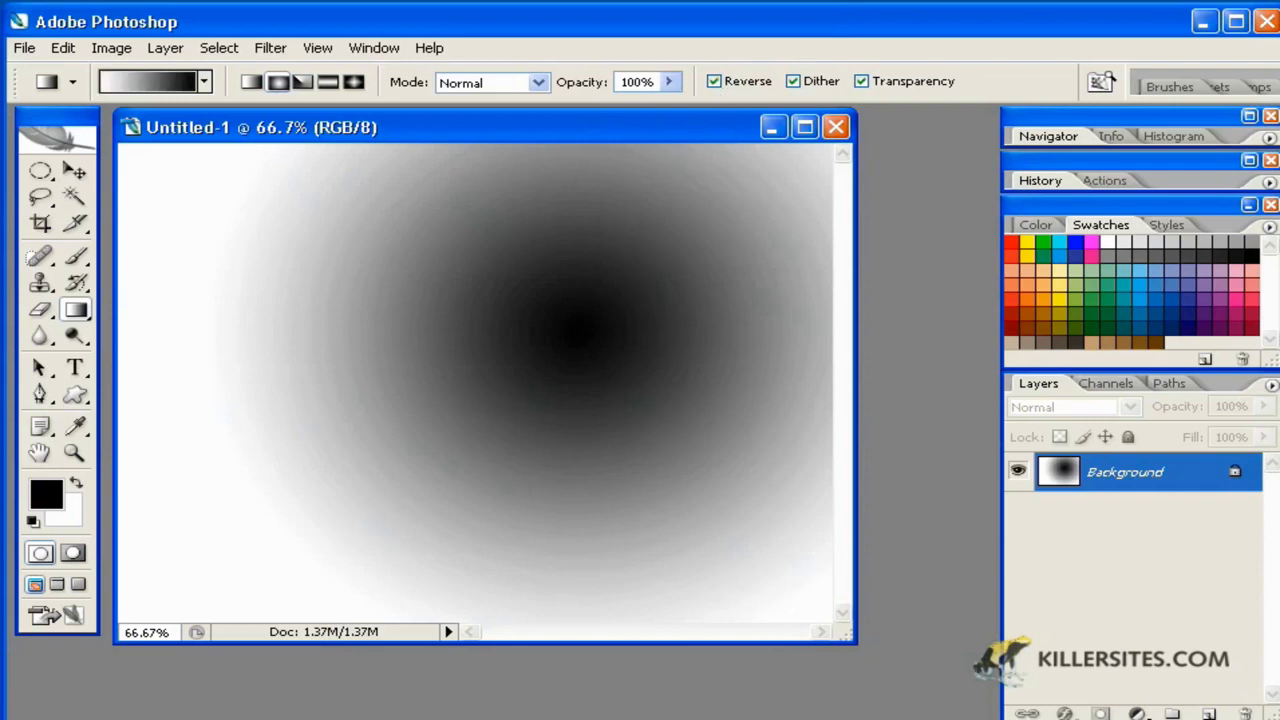
drag(748, 187, 250, 478)
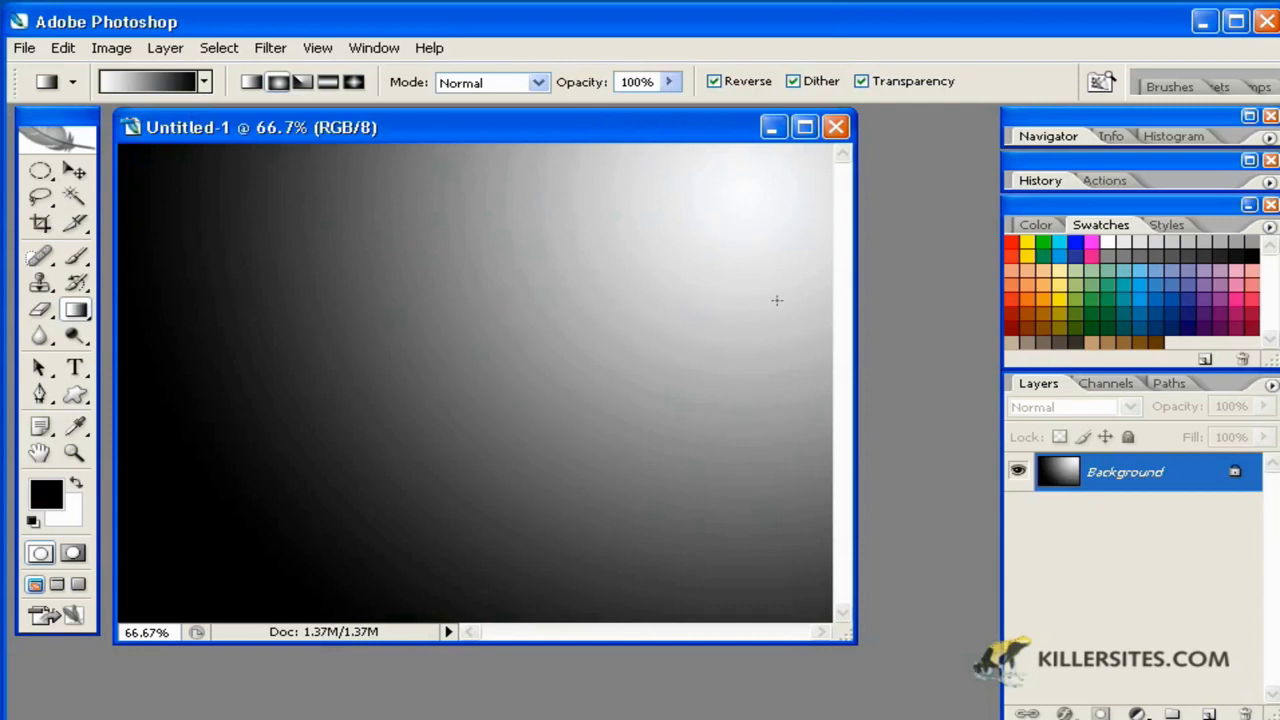
Step: Switch to Angle Gradient and drag until it centres just above-left of the canvas middle
click(303, 83)
drag(417, 263, 583, 385)
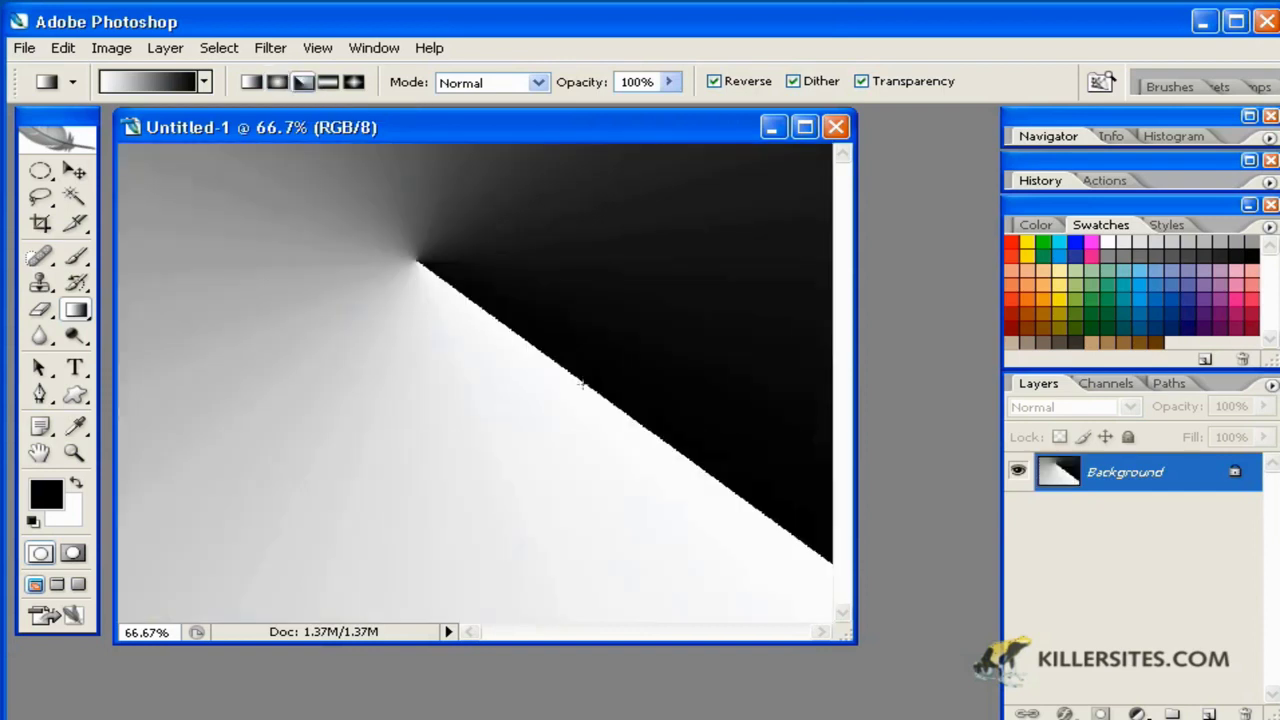
drag(629, 269, 405, 477)
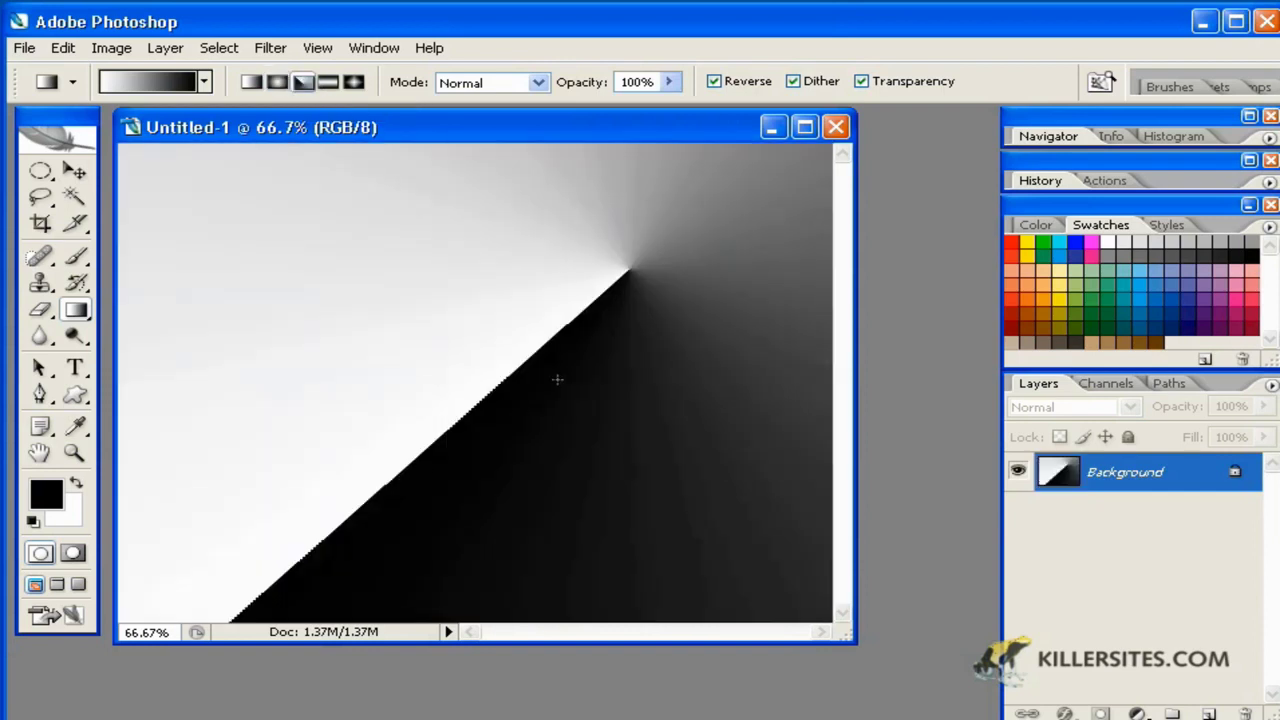
drag(500, 323, 244, 511)
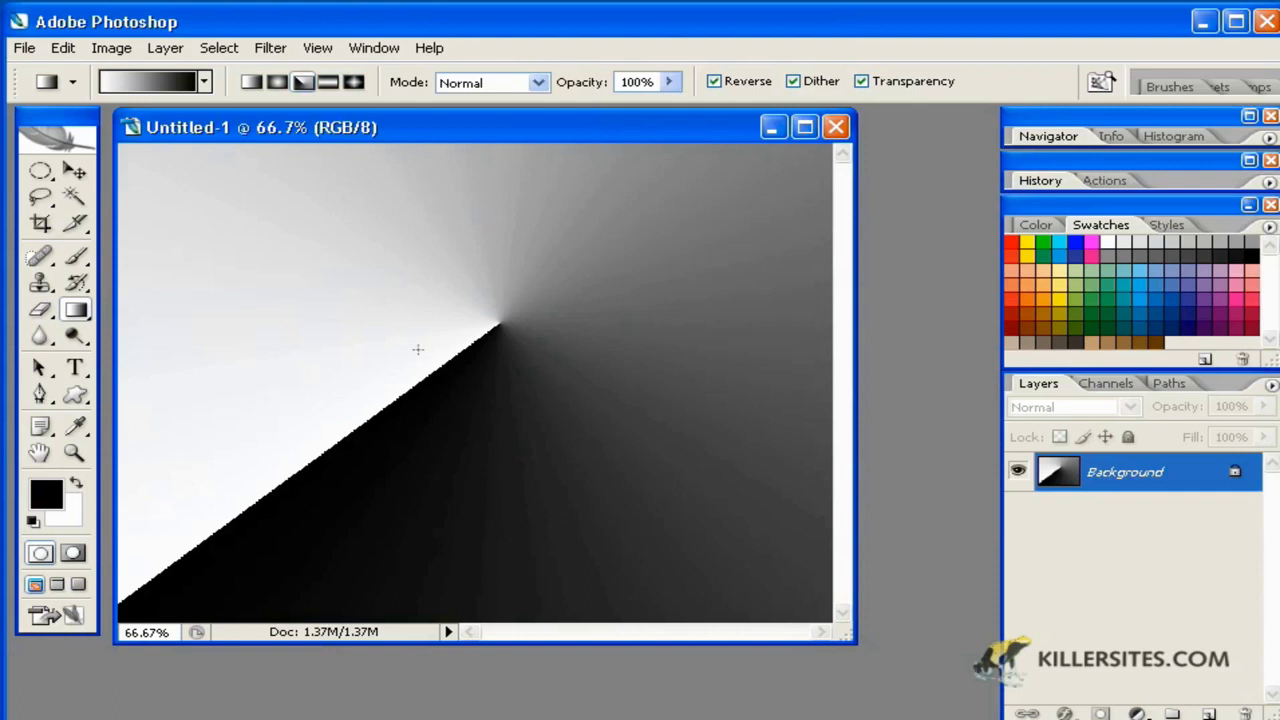
Step: Switch to Reflected Gradient and drag vertically to form a white horizontal band between black
click(329, 83)
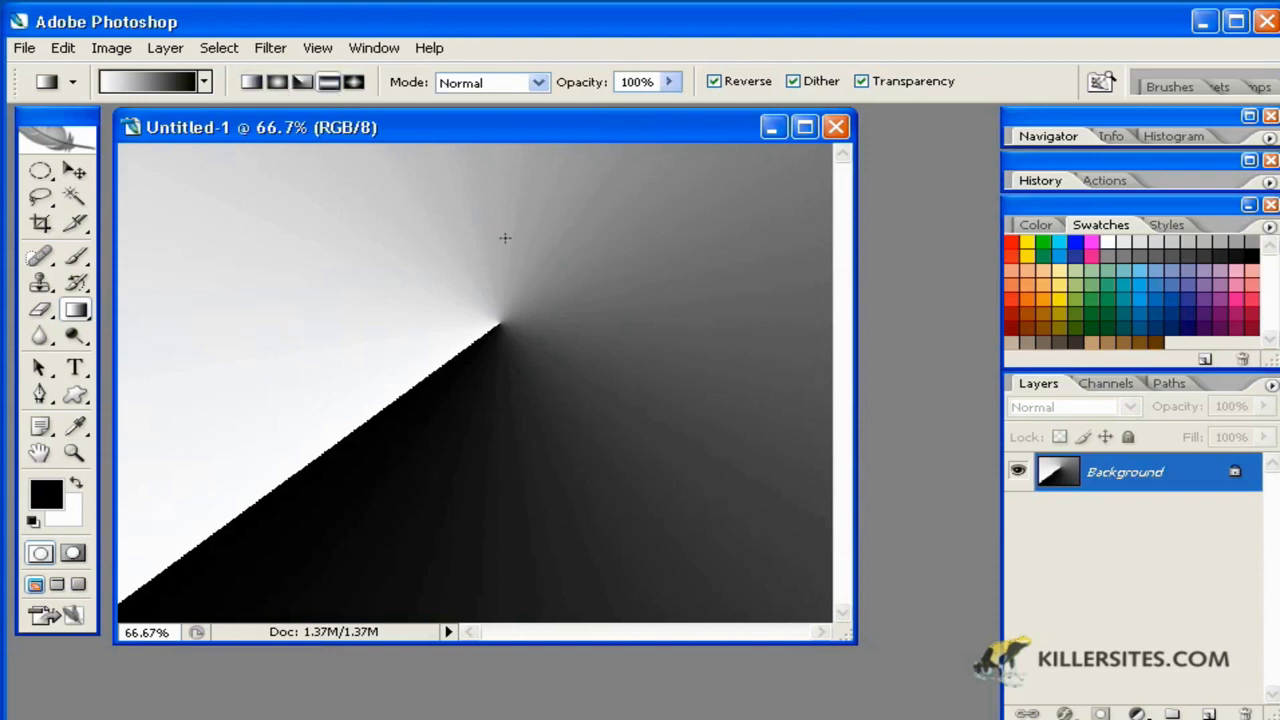
drag(505, 245, 515, 510)
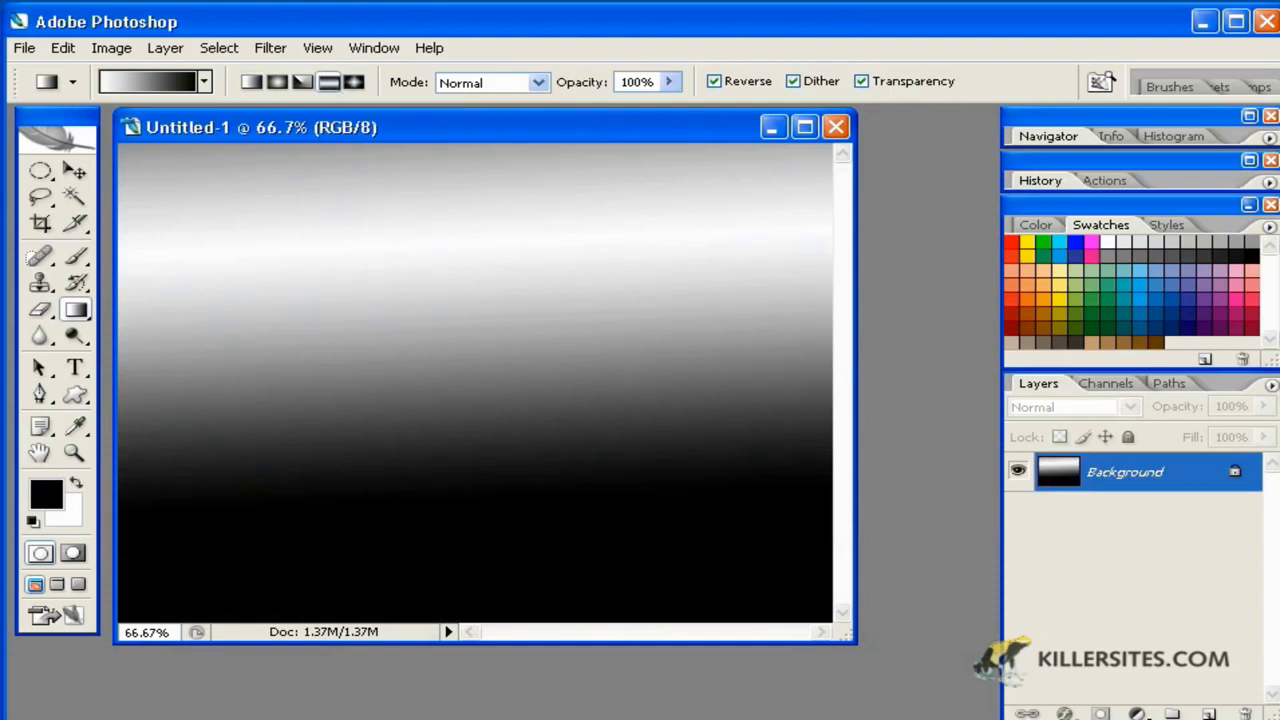
drag(409, 340, 411, 488)
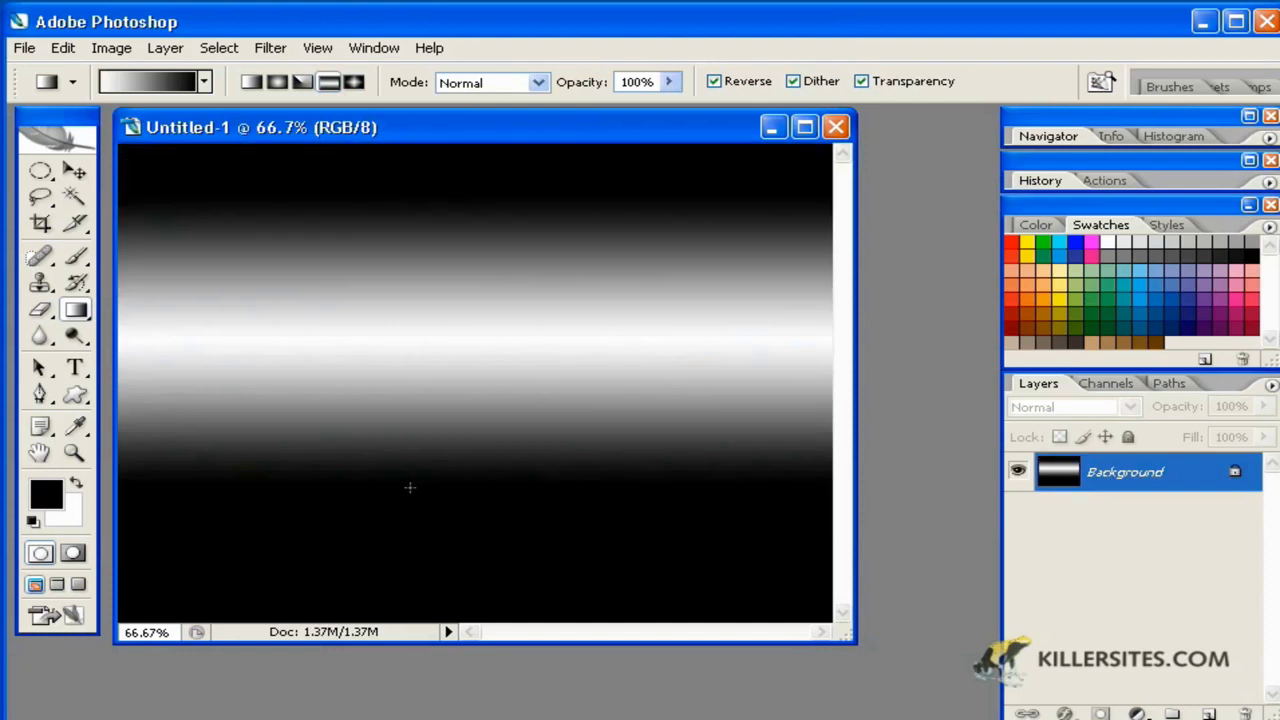
Step: Try diamond gradients in several spots, ending with a tiny diamond spot
click(355, 83)
drag(383, 290, 468, 396)
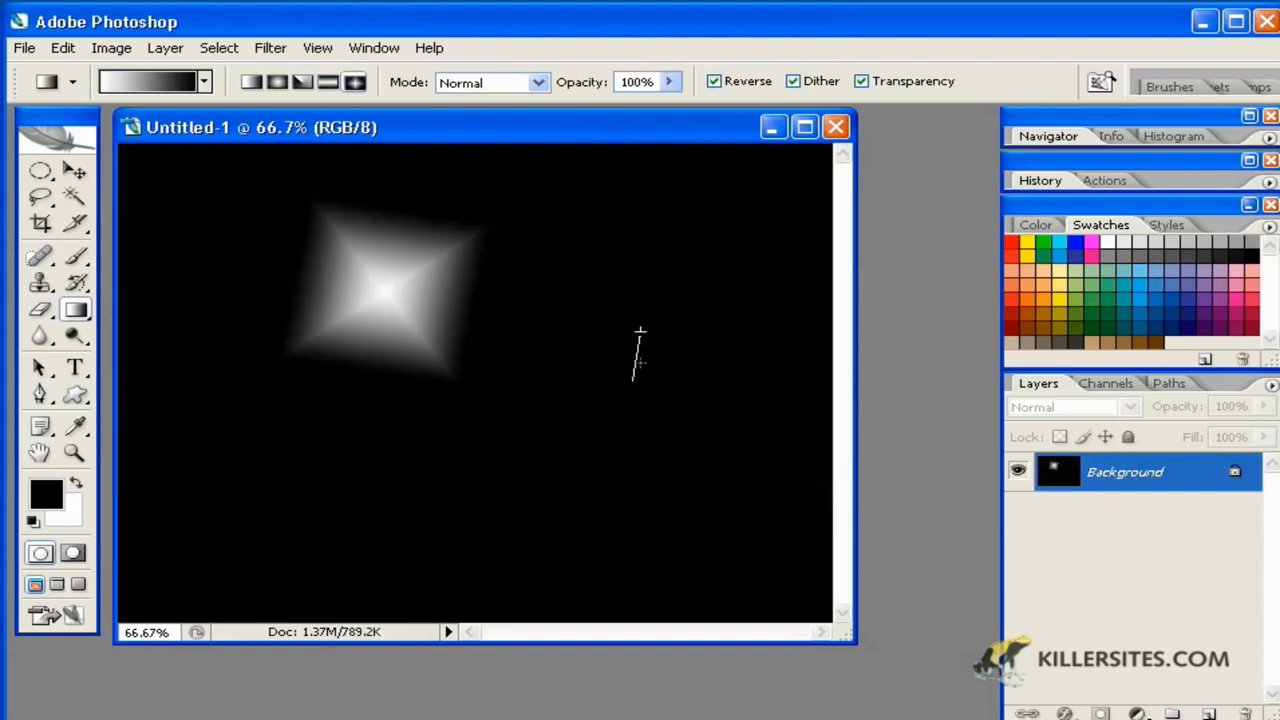
drag(640, 330, 720, 380)
drag(715, 237, 655, 265)
drag(418, 355, 229, 412)
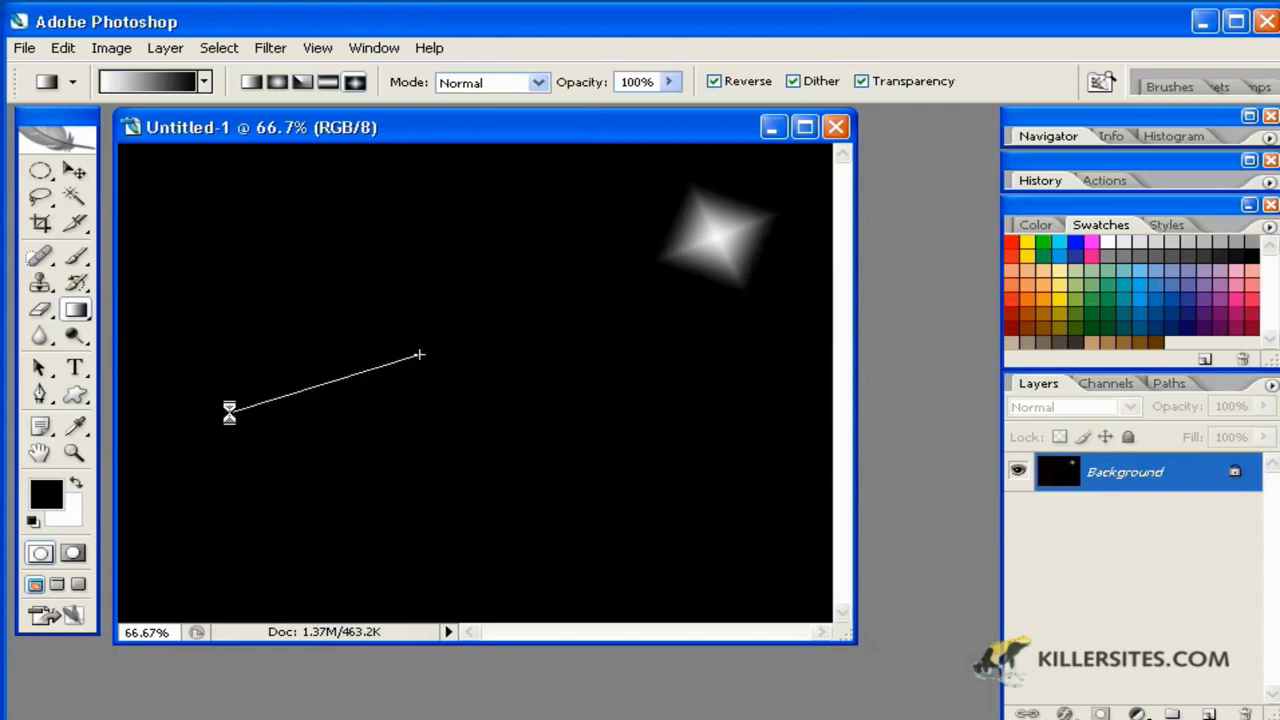
click(243, 209)
drag(463, 217, 406, 251)
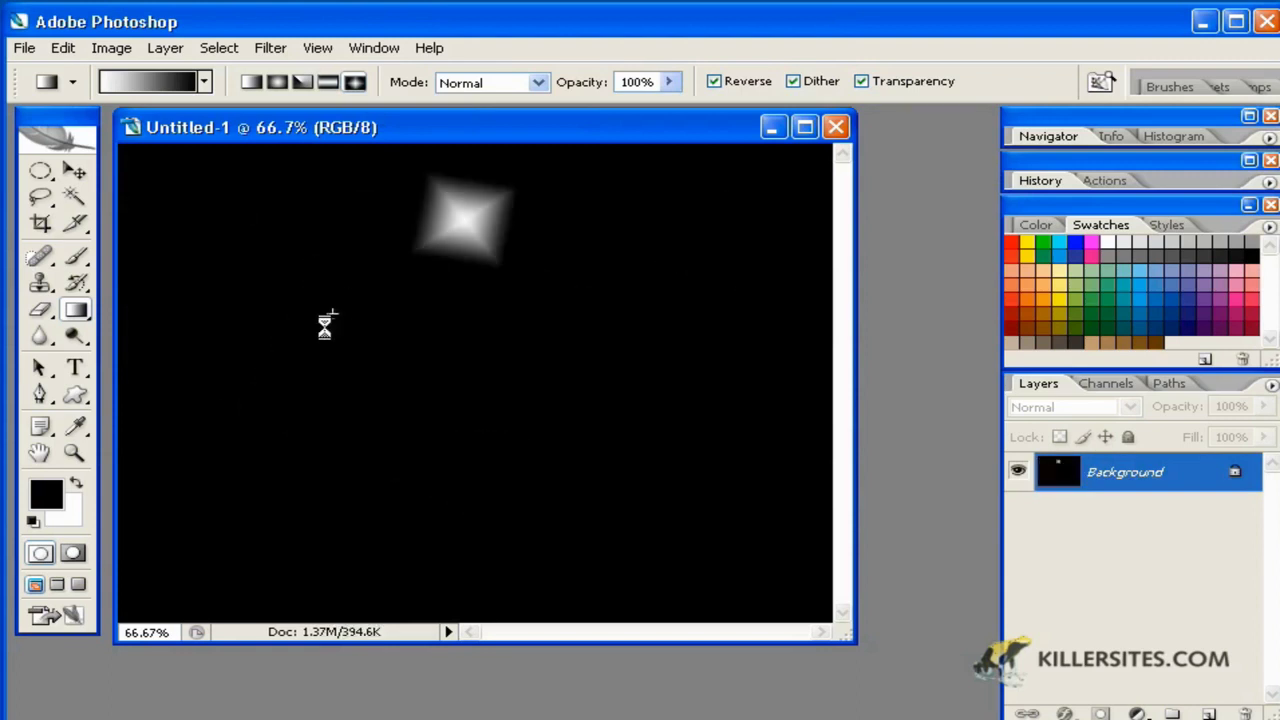
drag(300, 255, 306, 261)
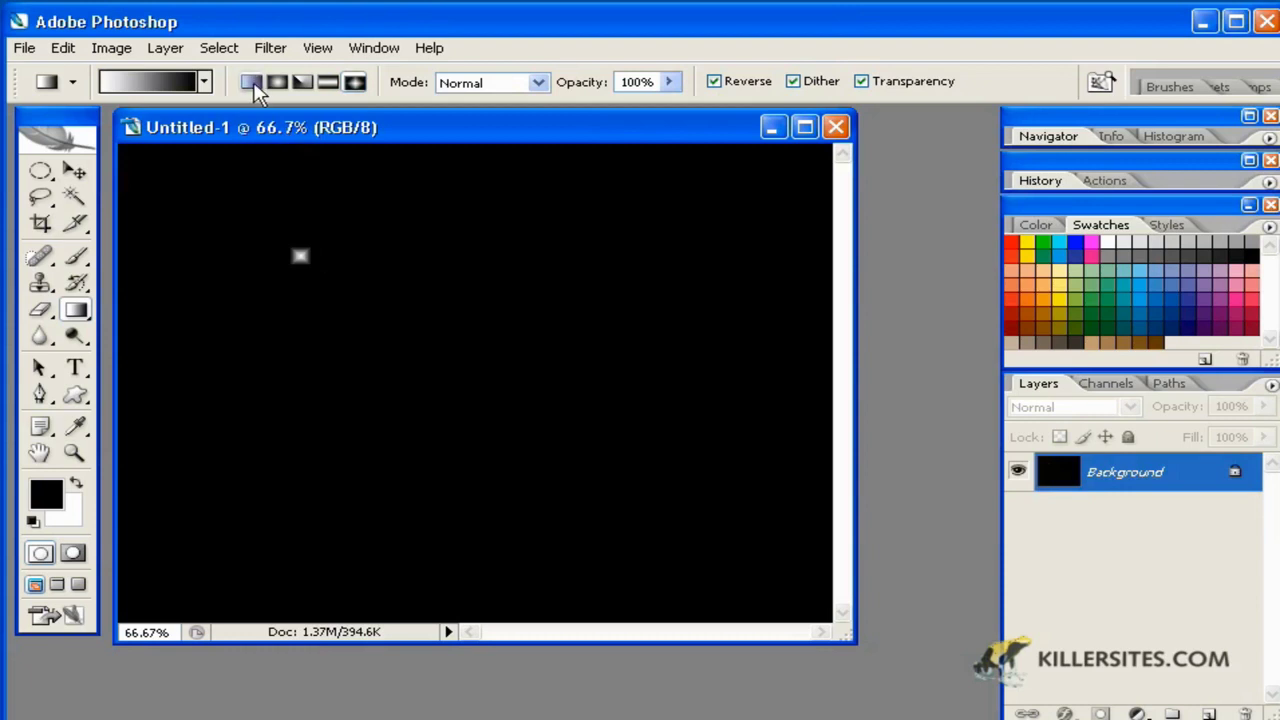
Step: Draw a diagonal linear gradient, then a white radial glow near the top centre
click(252, 82)
drag(300, 257, 337, 357)
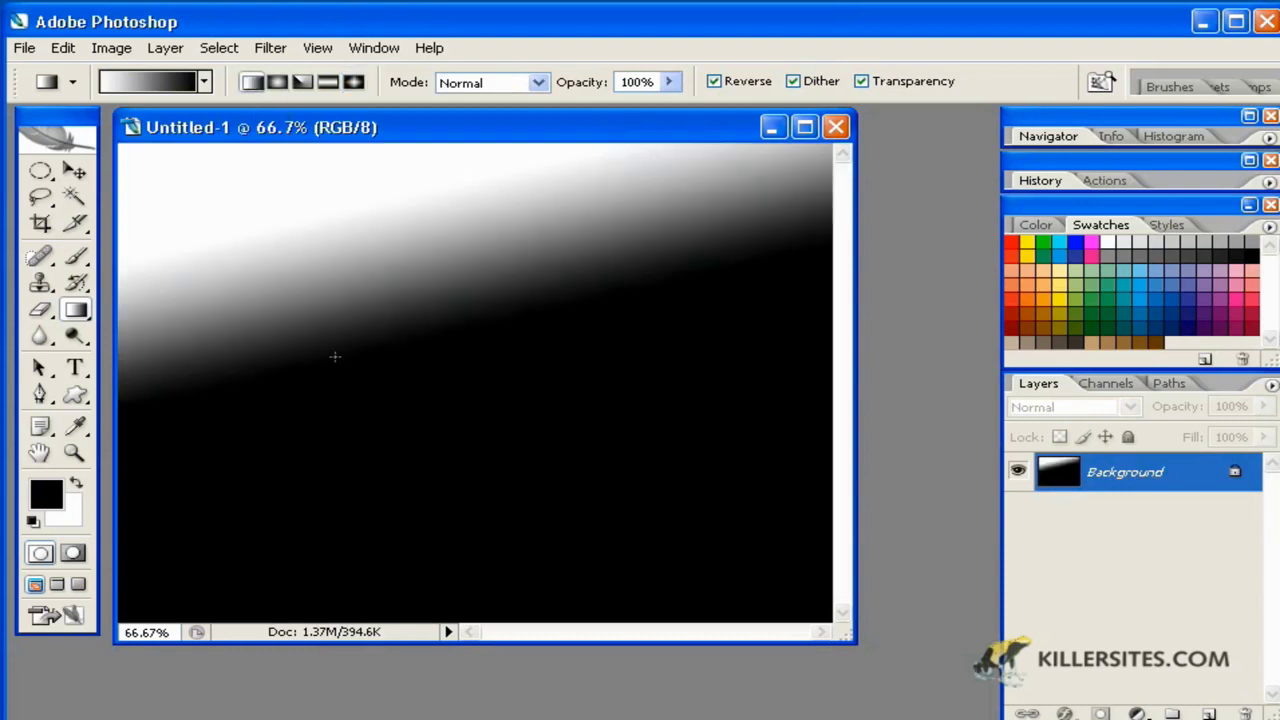
click(277, 82)
drag(509, 262, 431, 409)
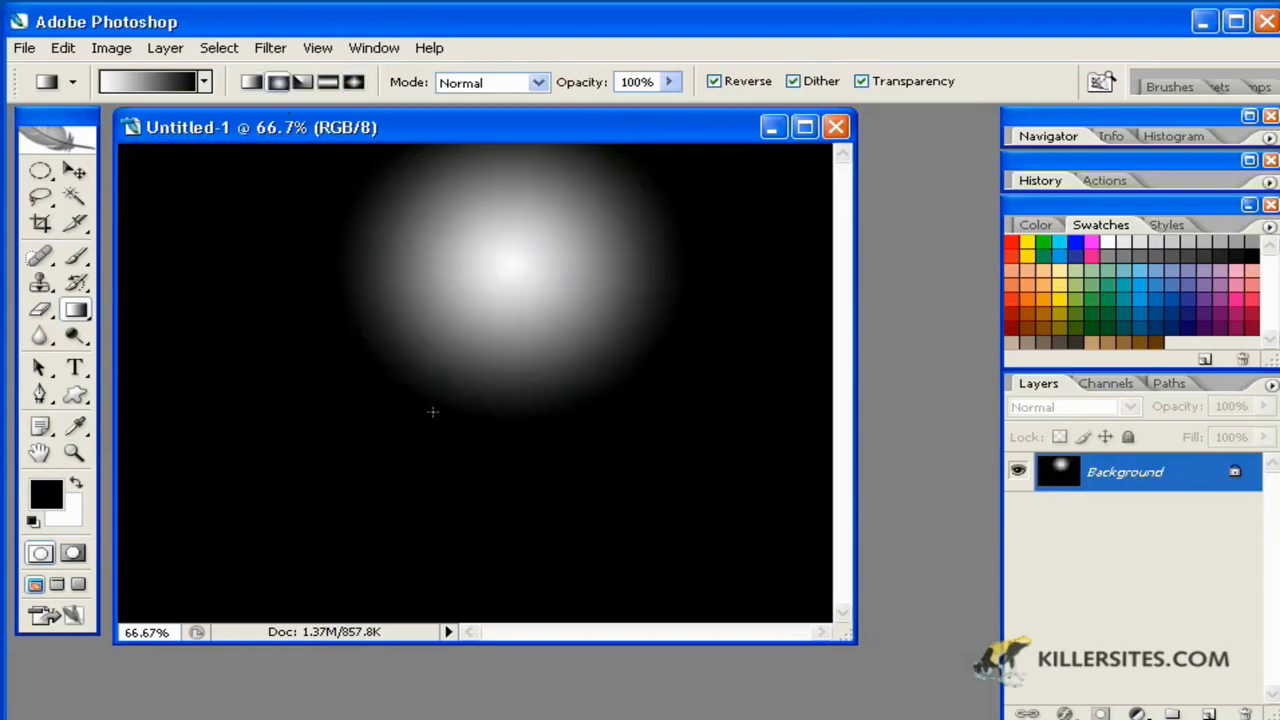